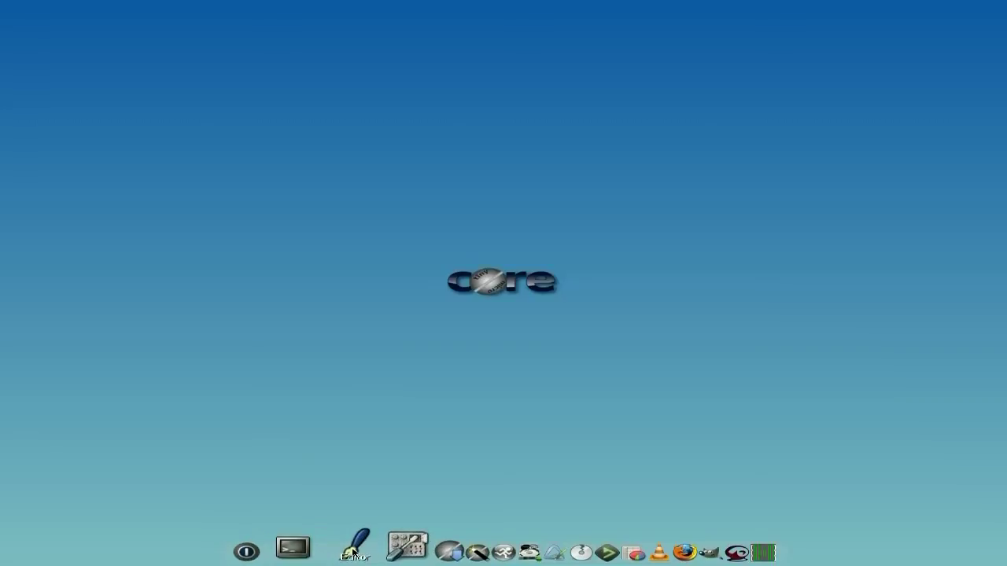
- Open and close the Control Panel, then cancel the TC Exit Option dialog without shutting down
click(382, 546)
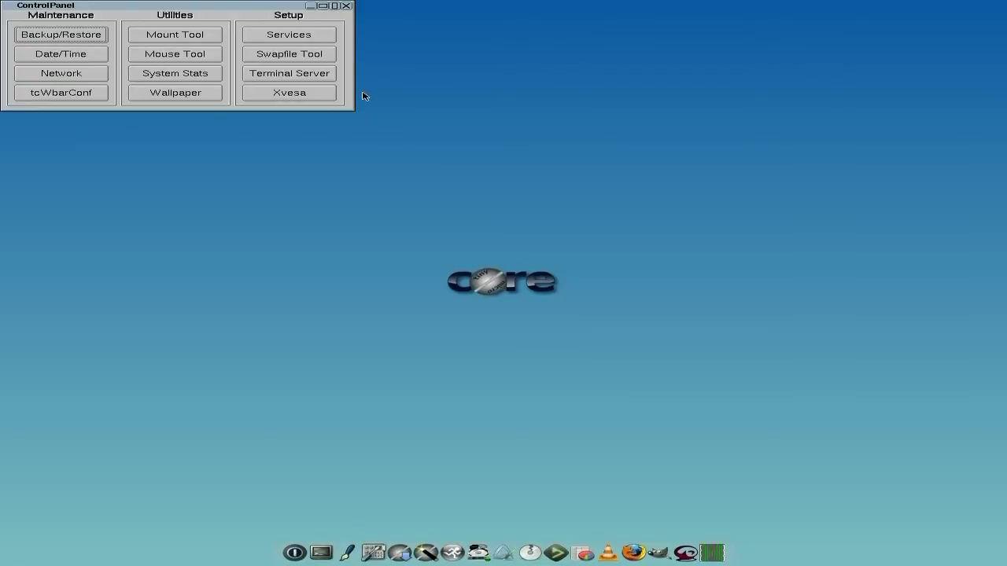
click(346, 7)
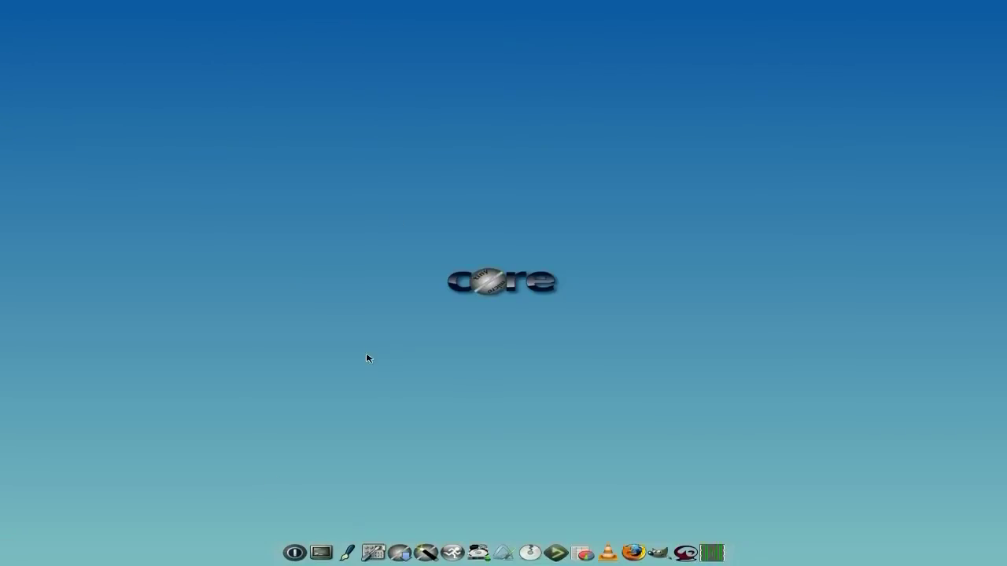
click(299, 545)
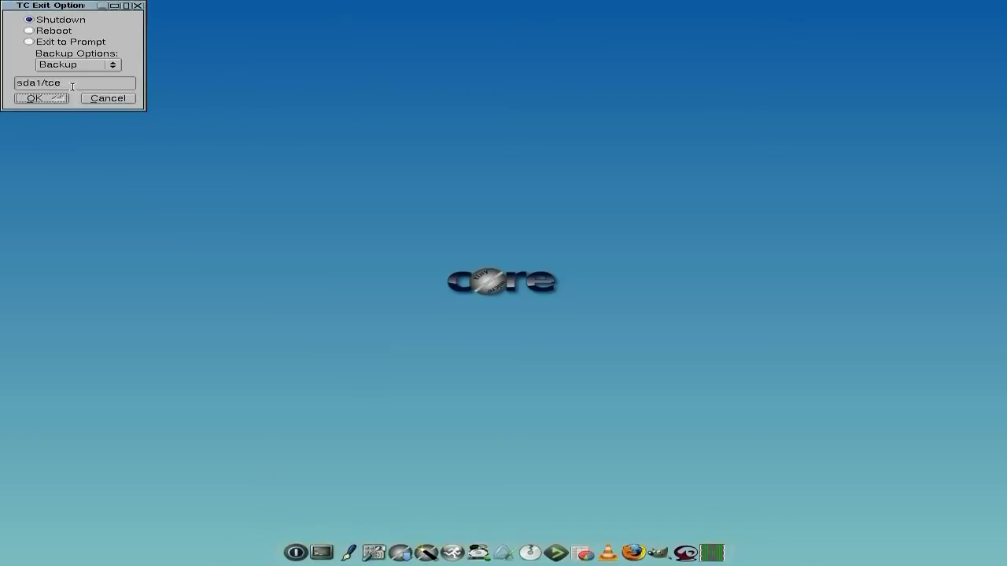
click(111, 101)
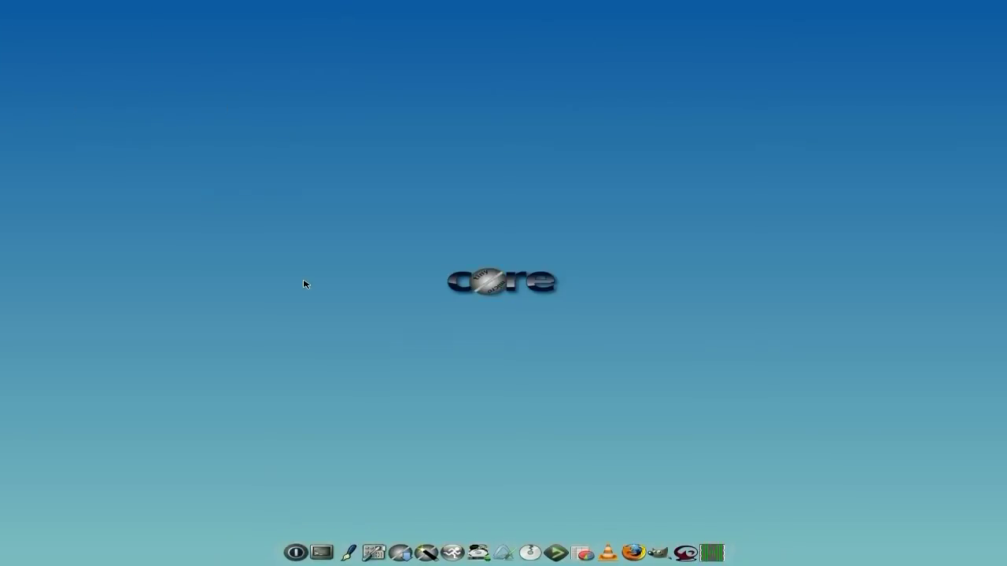
- Open the Apps browser and choose Cloud (Remote) > Browse to load remote extensions
click(403, 547)
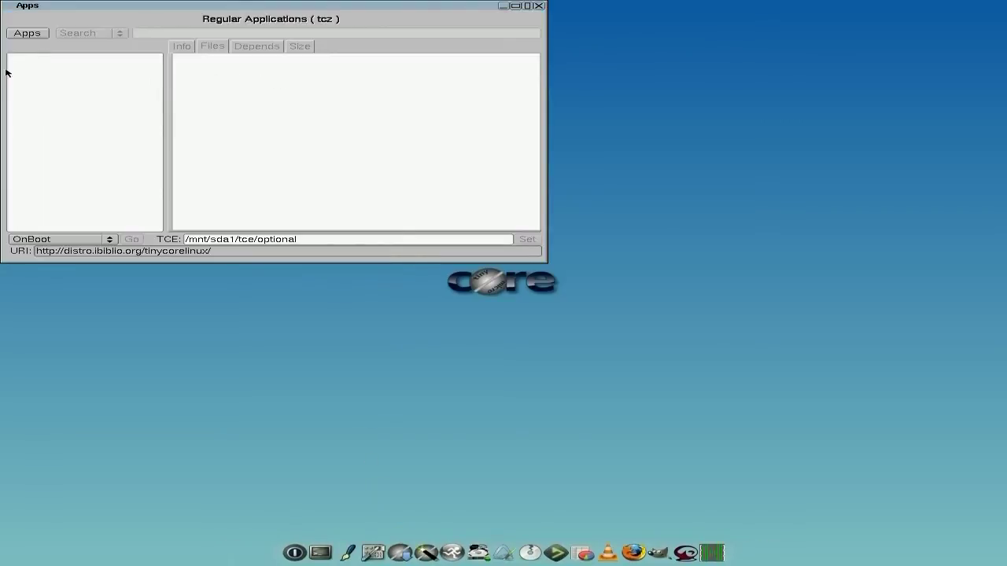
click(26, 34)
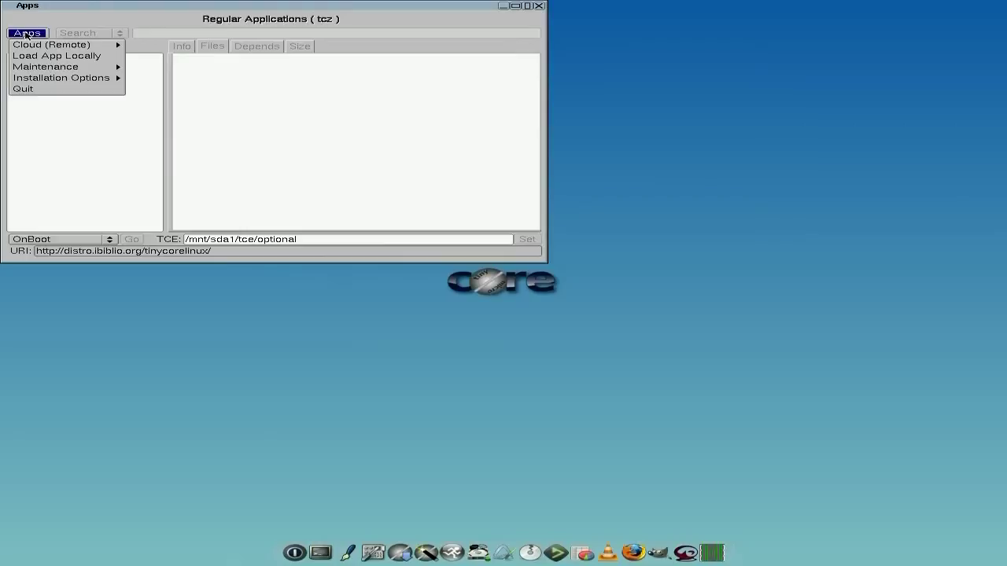
mouse_move(30, 47)
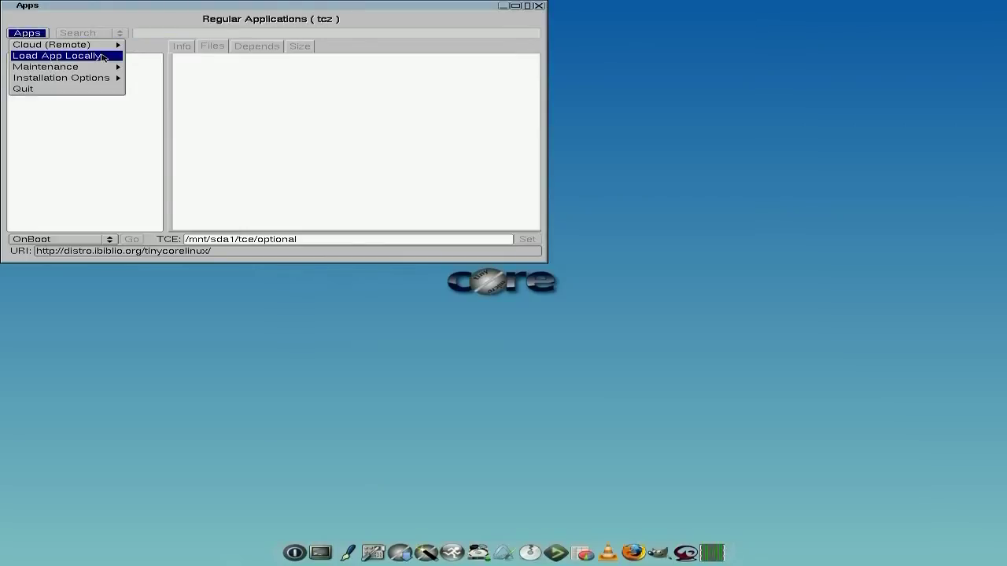
mouse_move(100, 70)
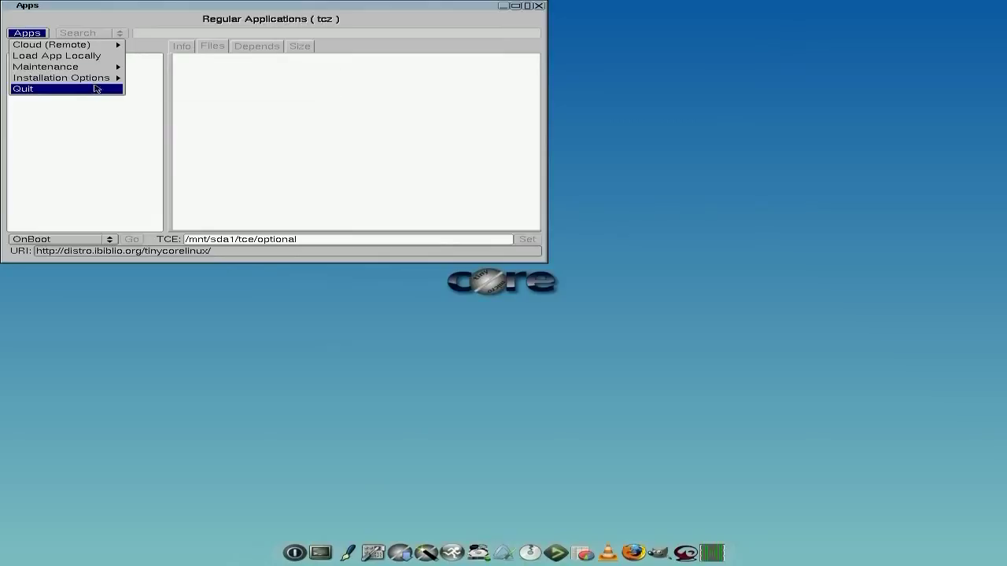
mouse_move(93, 48)
click(137, 47)
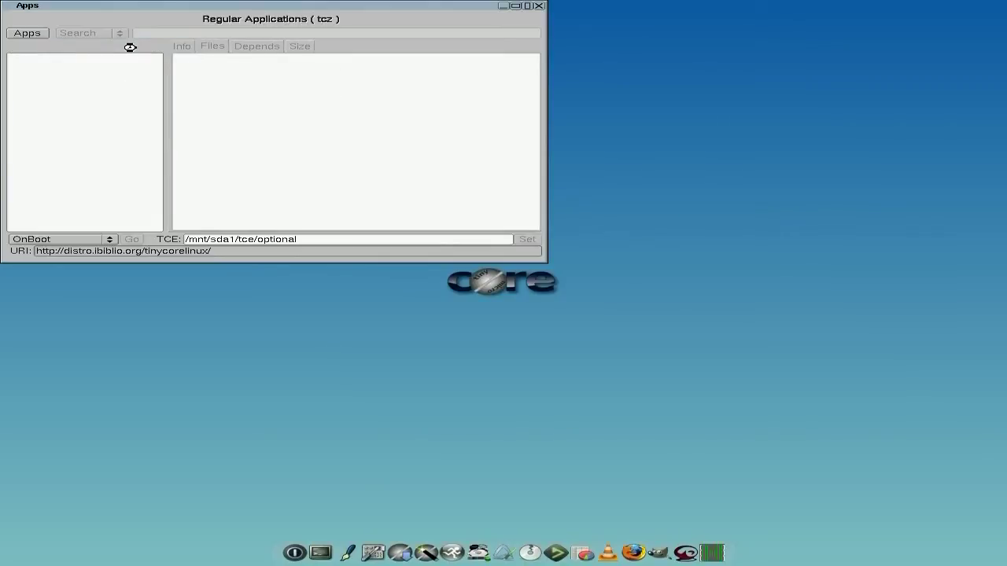
- Scroll through the remote tcz extension list from the ibiblio tinycorelinux repository
scroll(117, 131, down, 12)
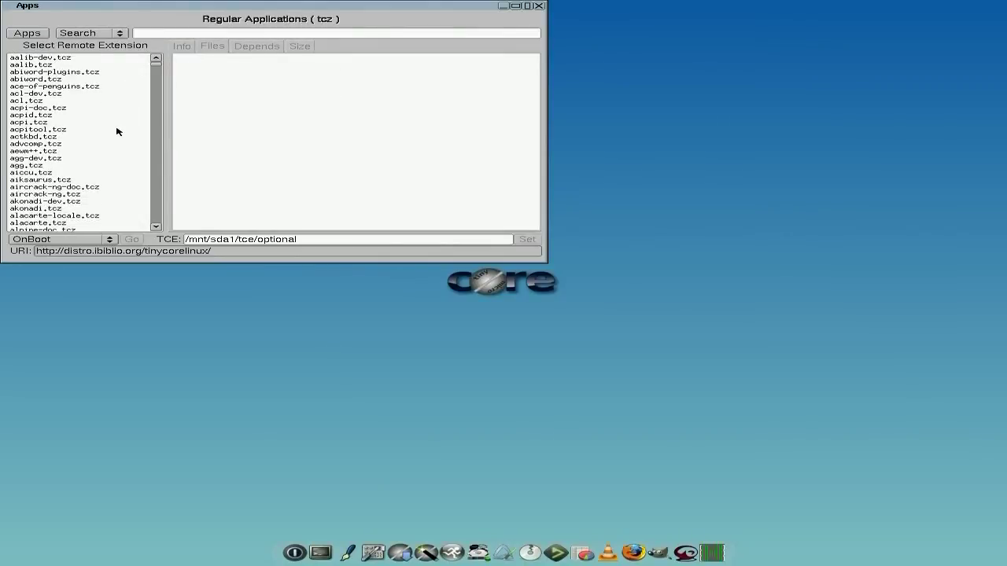
scroll(117, 131, down, 6)
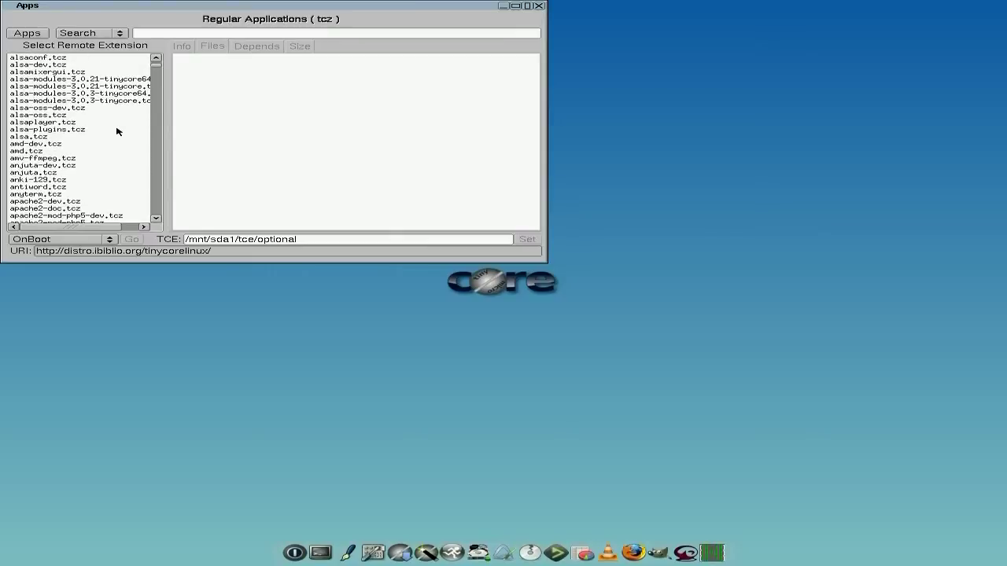
scroll(117, 131, down, 4)
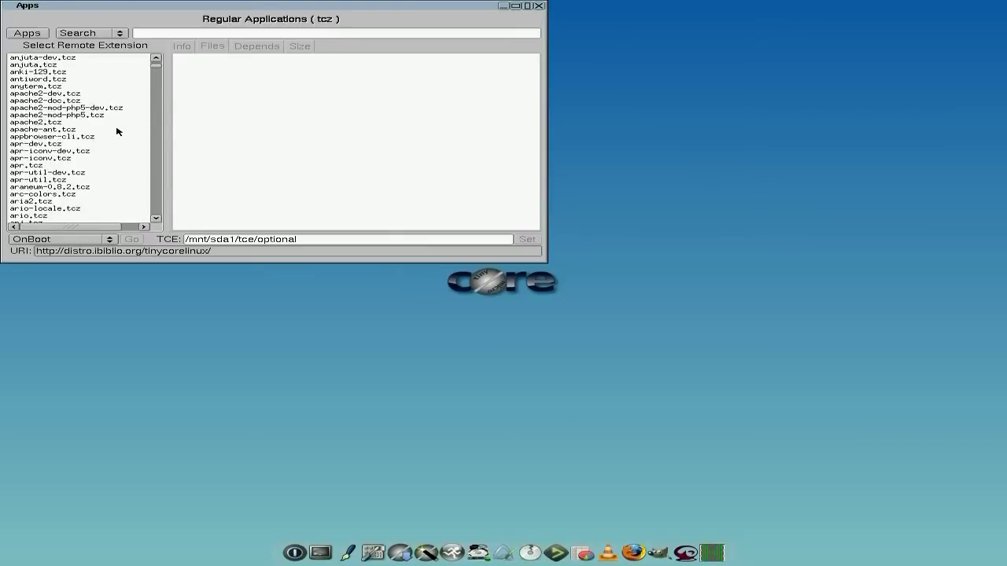
scroll(122, 129, down, 6)
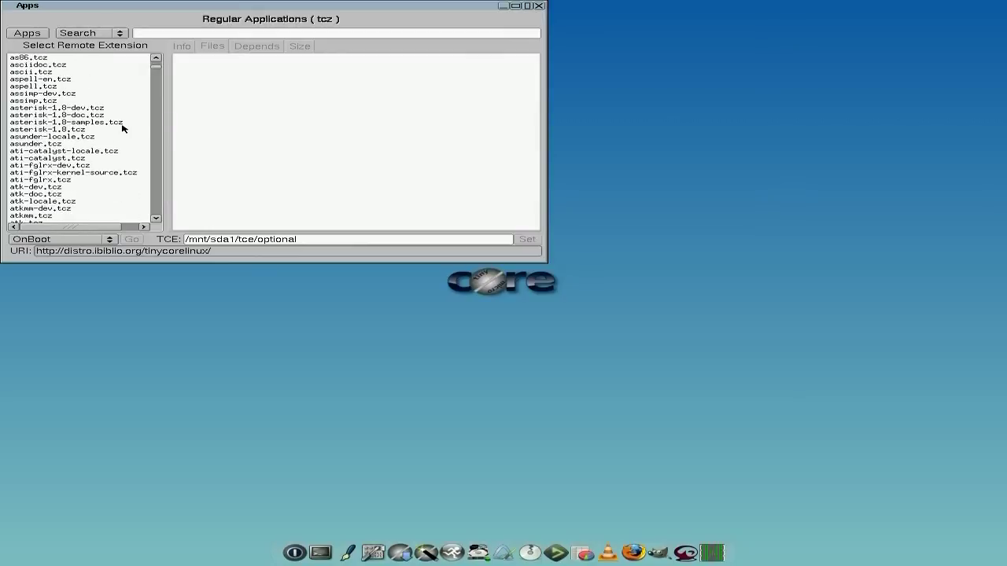
scroll(122, 129, down, 4)
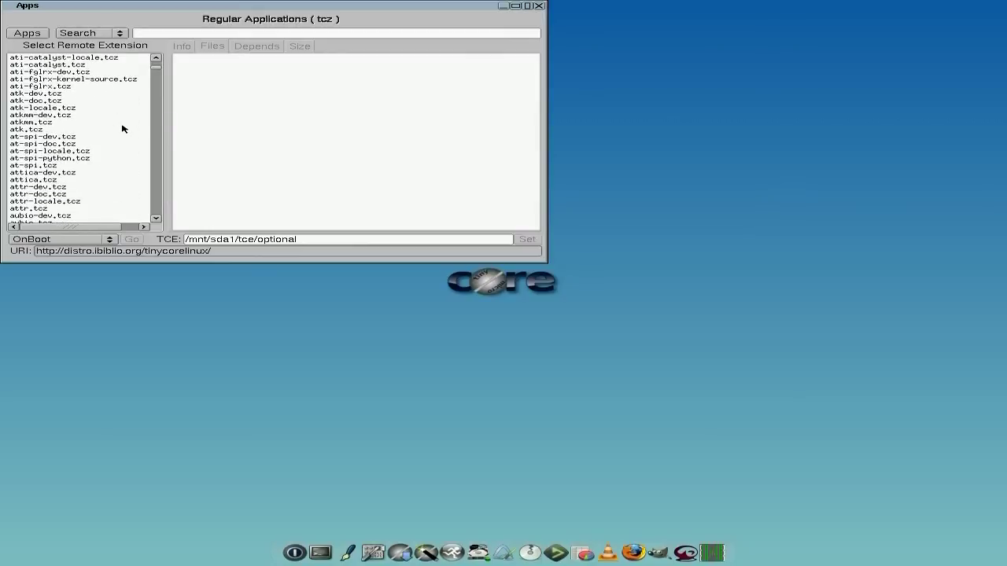
scroll(122, 129, down, 2)
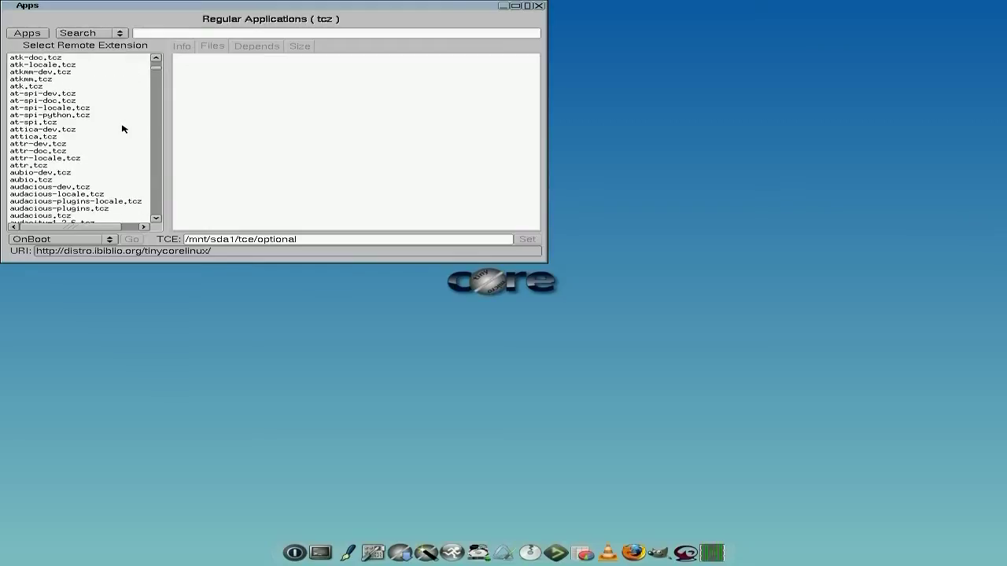
scroll(122, 129, down, 4)
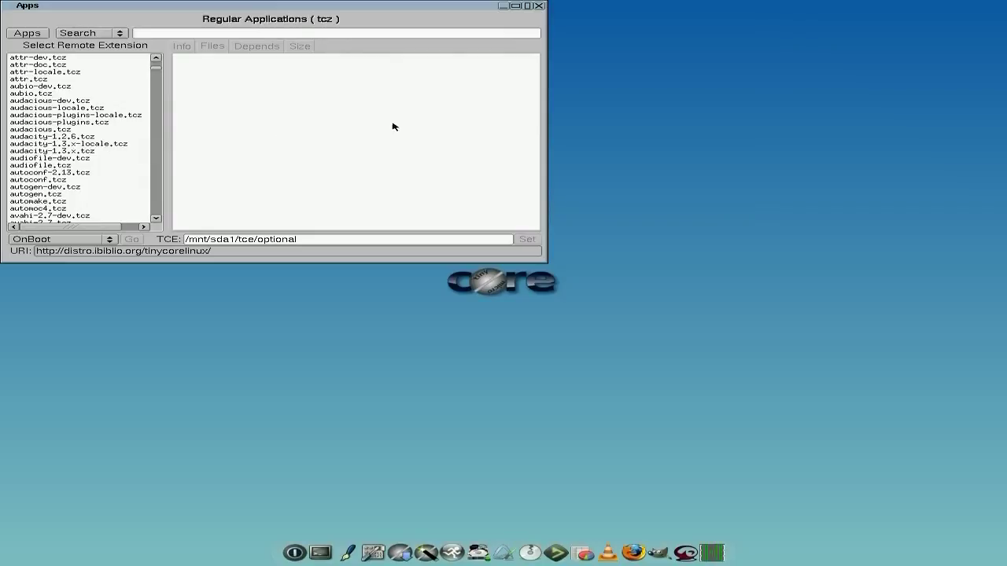
- Close the Apps window and launch AbiWord with a blank Untitled1 document
click(539, 6)
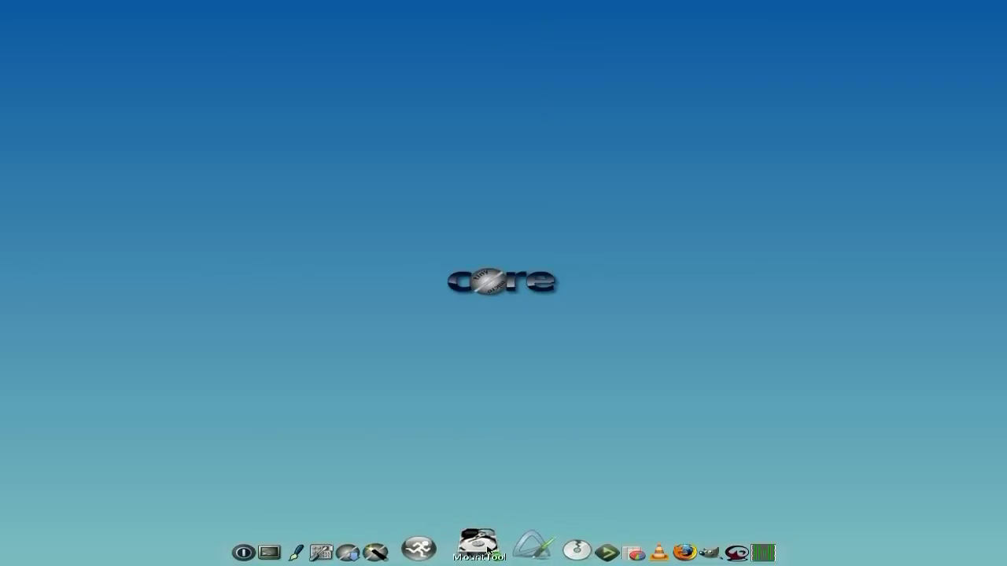
click(509, 547)
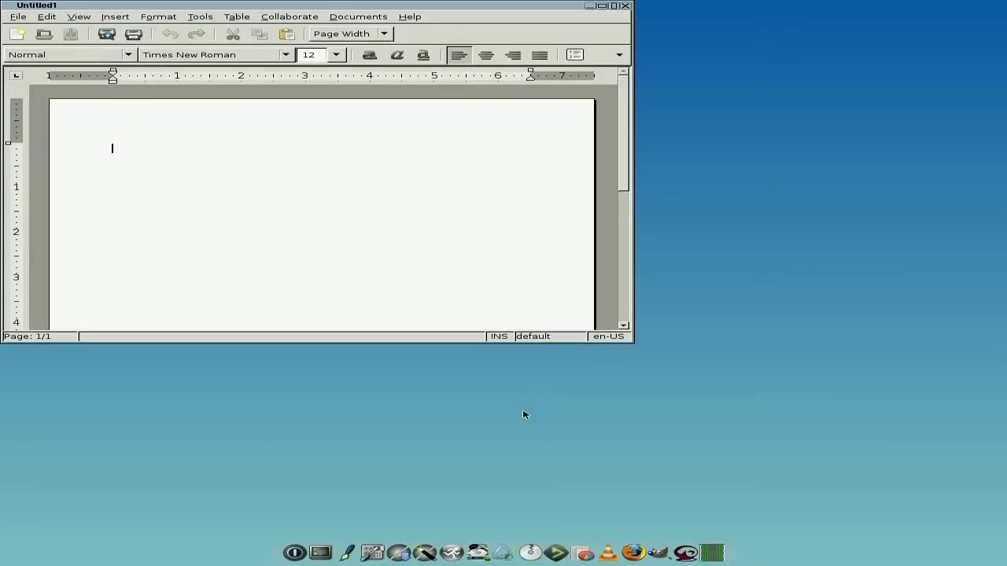
click(534, 547)
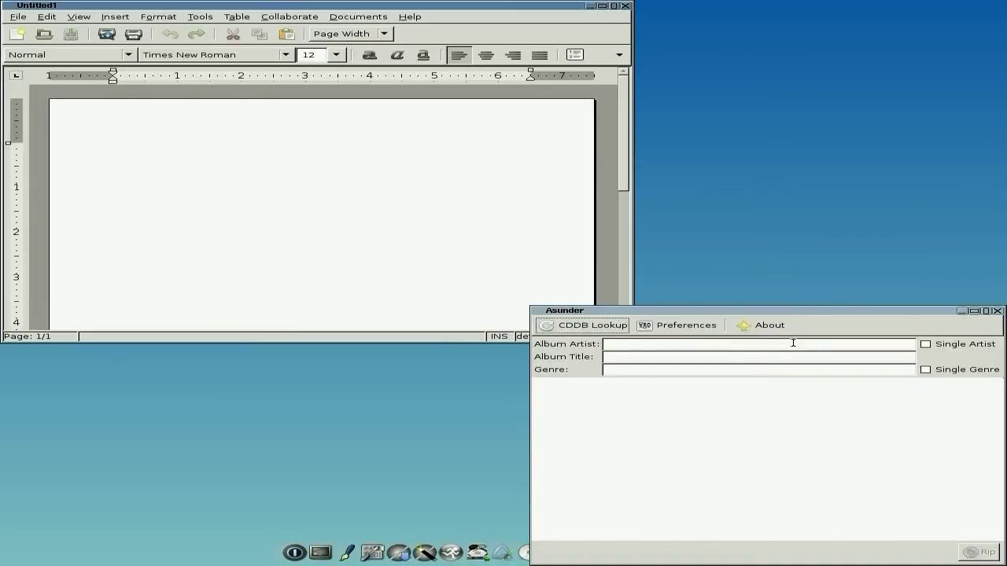
drag(791, 312, 651, 152)
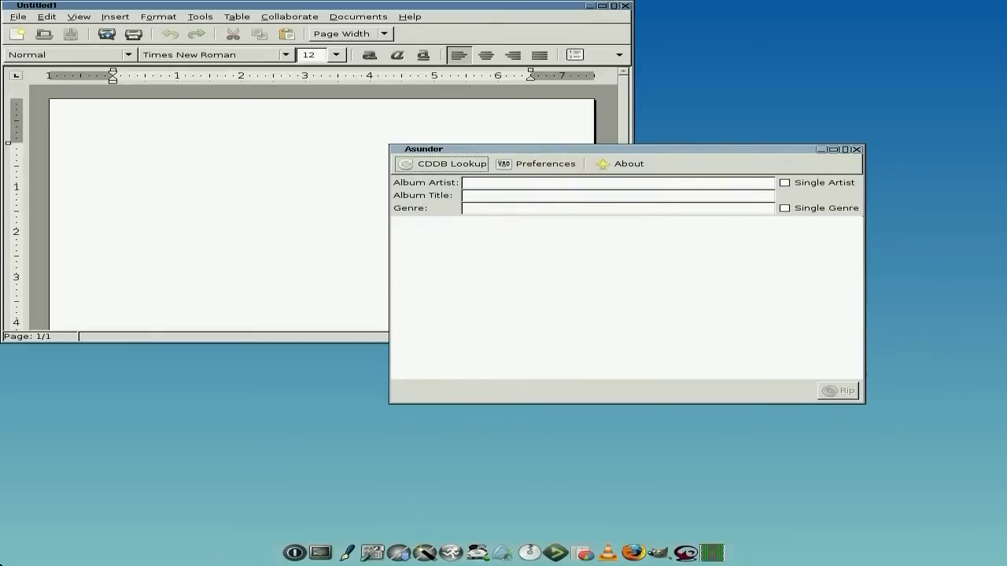
click(560, 167)
click(615, 197)
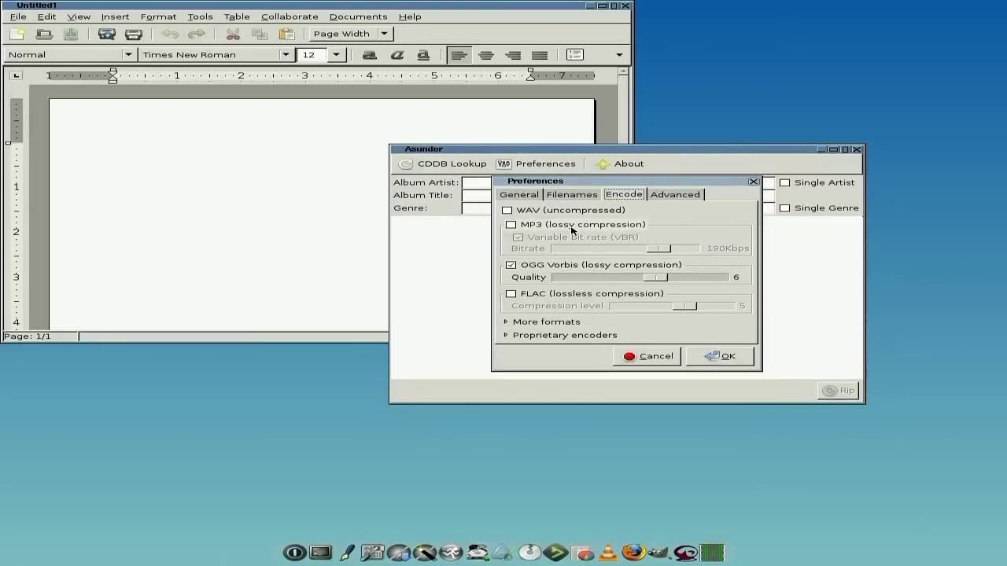
click(664, 359)
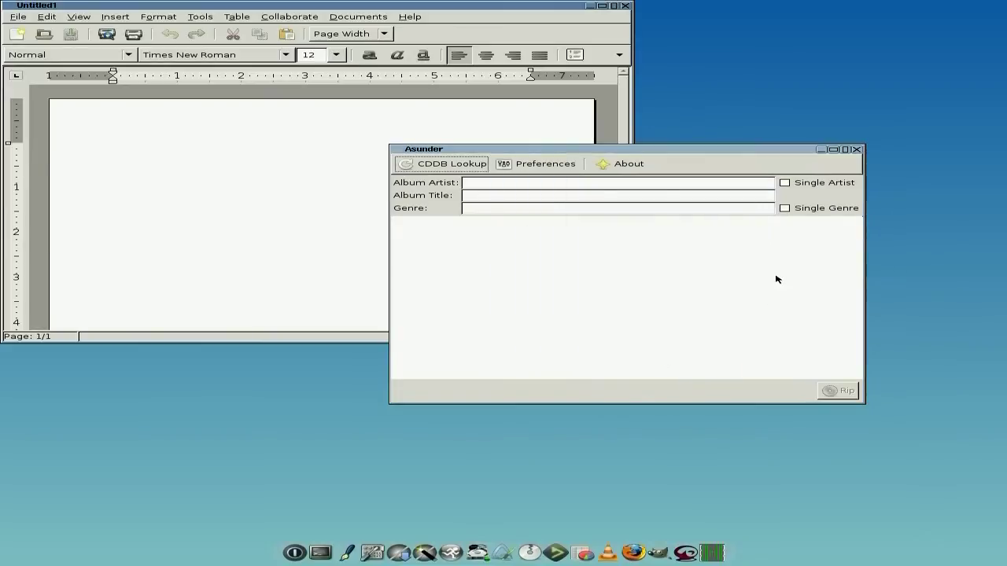
click(855, 150)
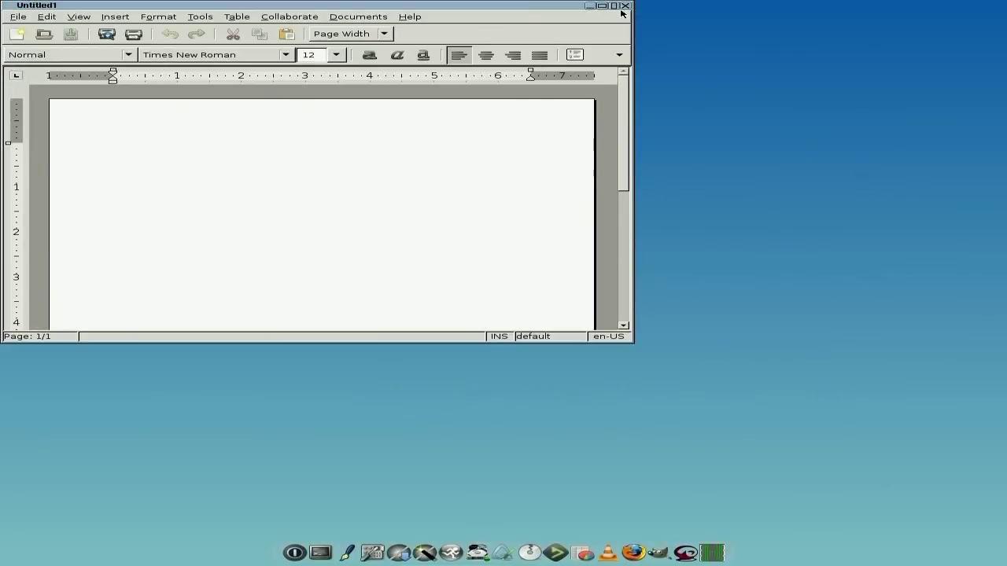
- Close AbiWord, then open and close DeaDBeeF and Gnumeric's blank Book1 in turn
click(625, 7)
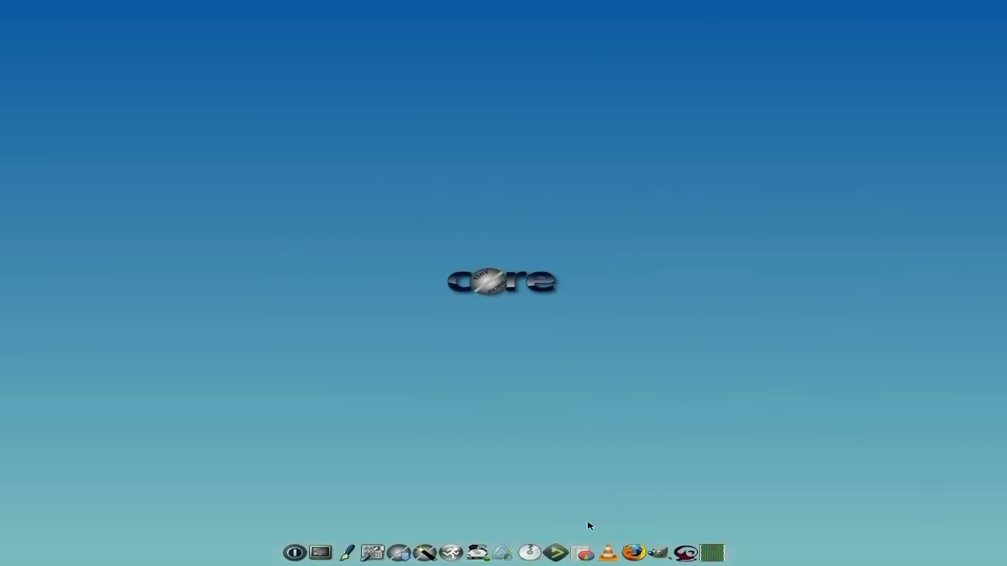
click(568, 546)
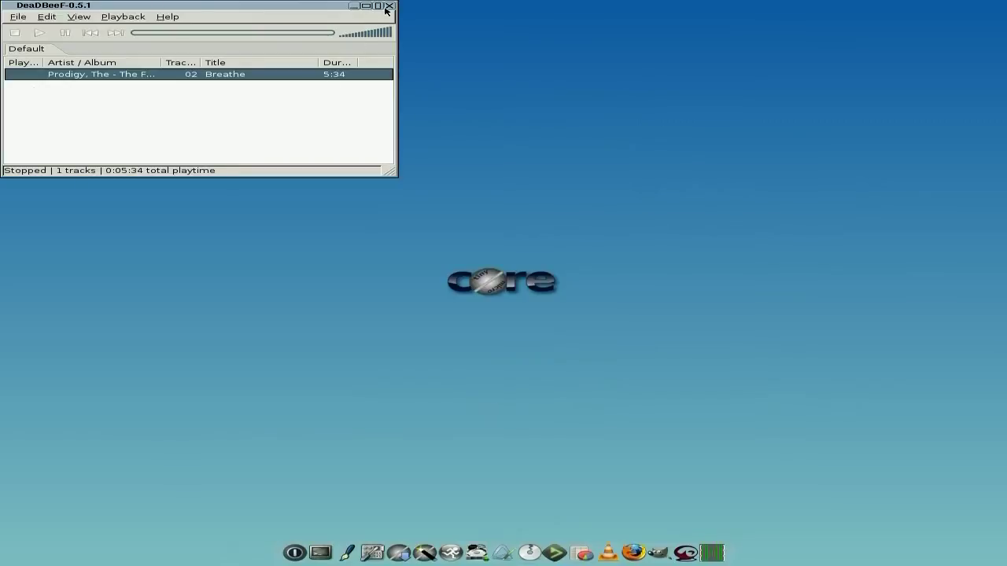
click(388, 6)
click(587, 551)
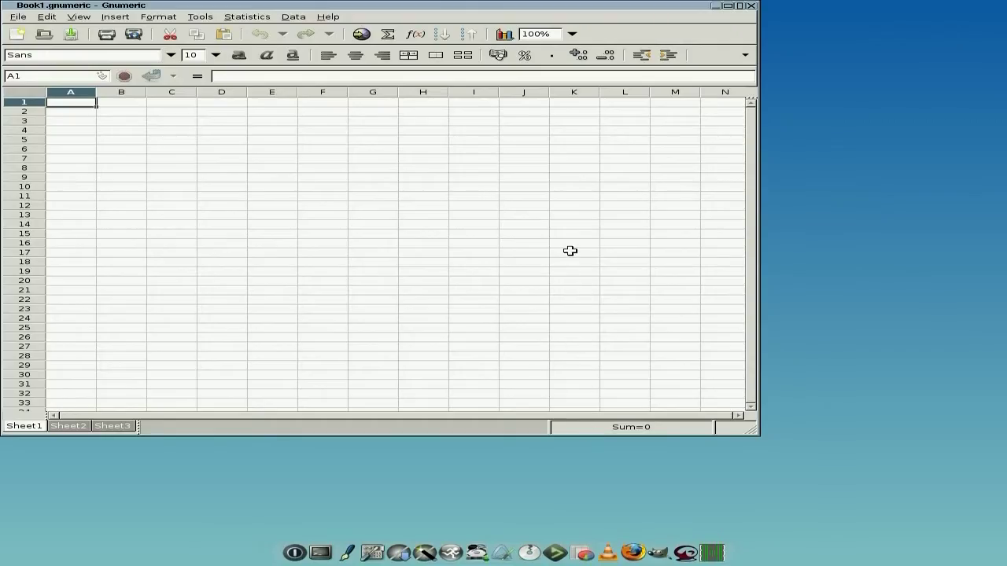
click(751, 6)
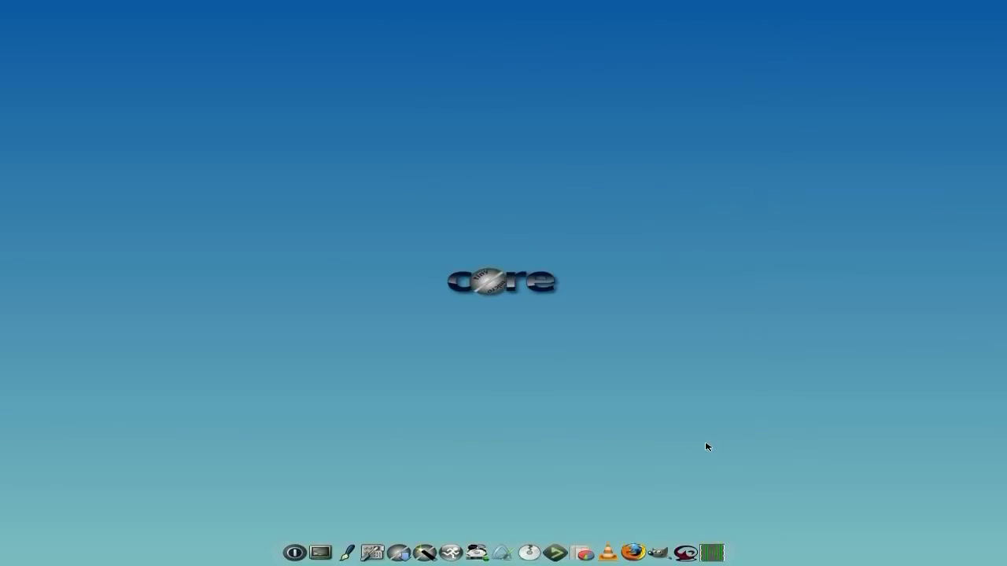
click(614, 553)
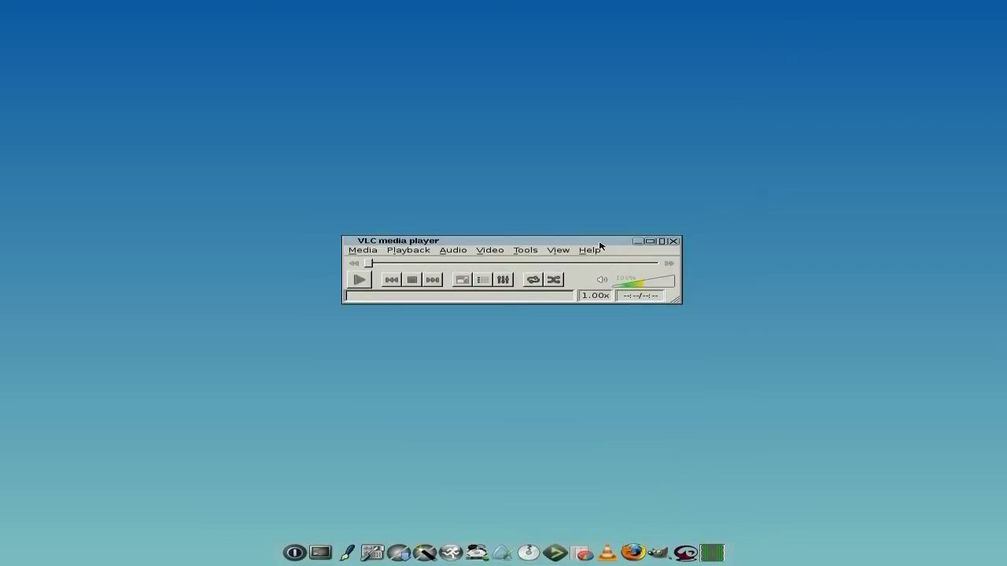
drag(594, 236, 580, 192)
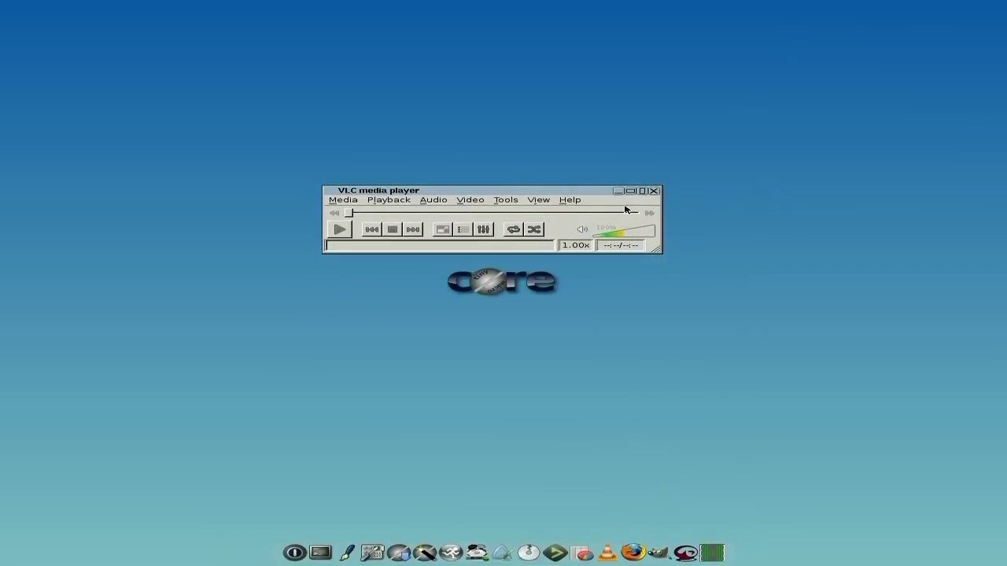
click(569, 202)
click(583, 230)
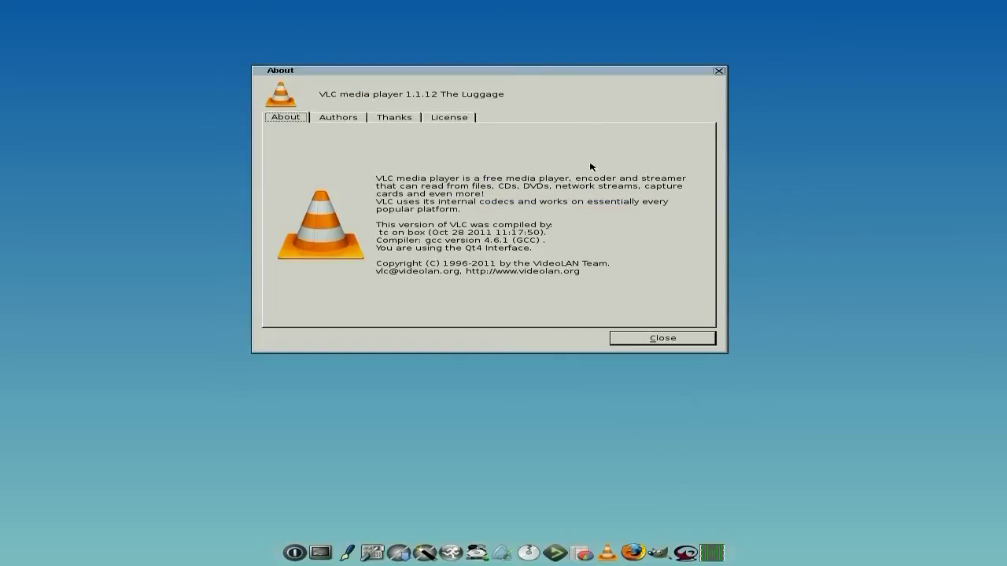
click(654, 340)
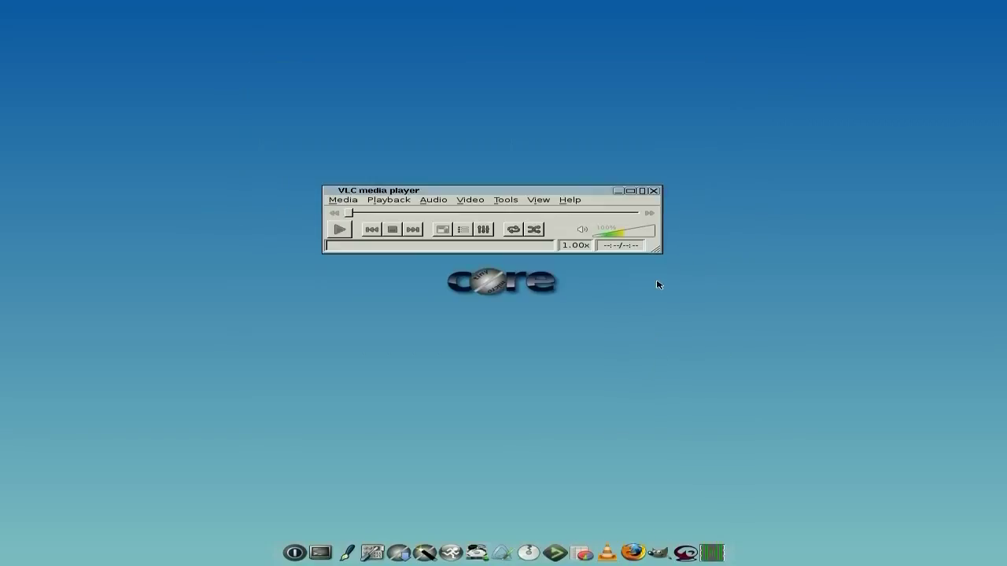
click(652, 190)
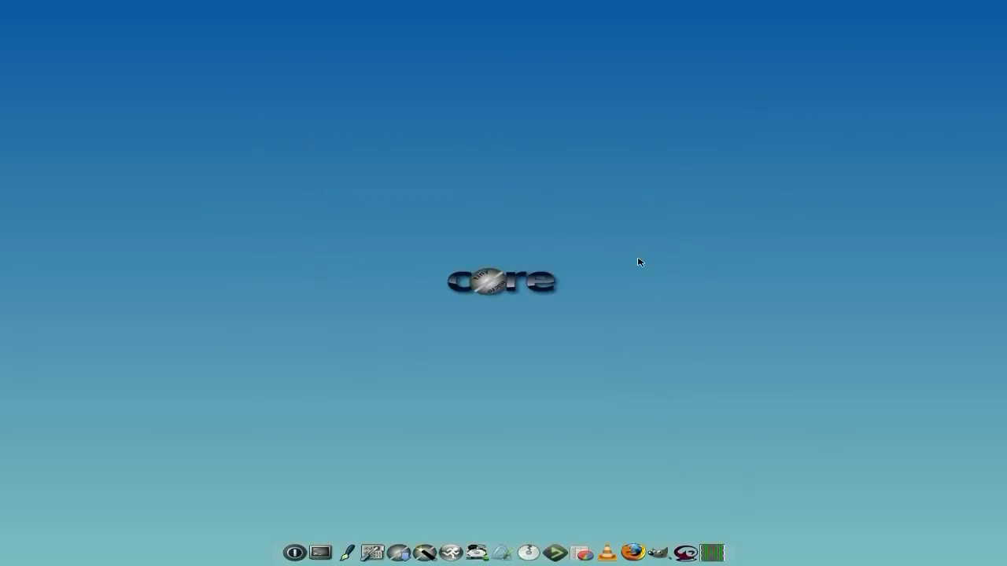
click(657, 553)
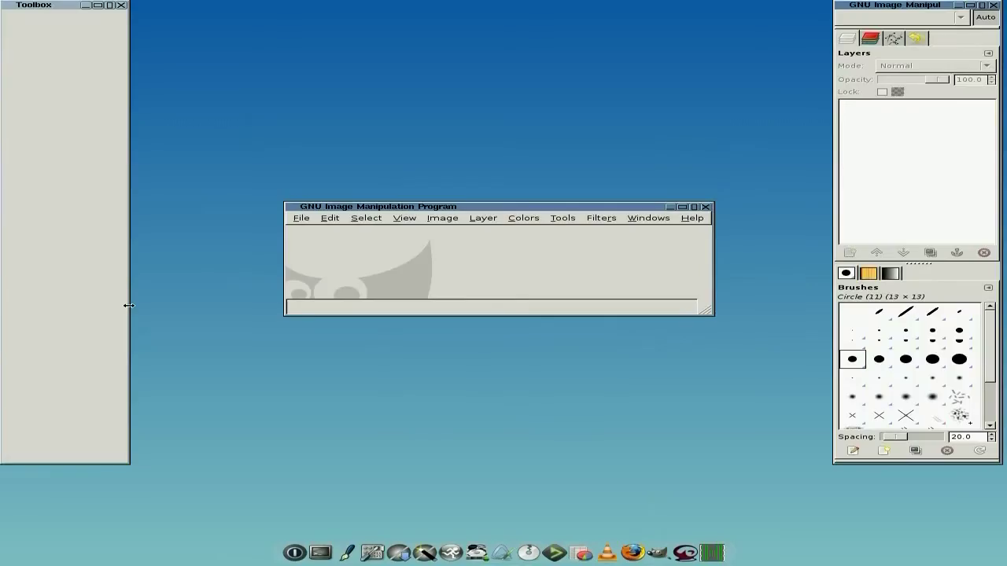
click(705, 206)
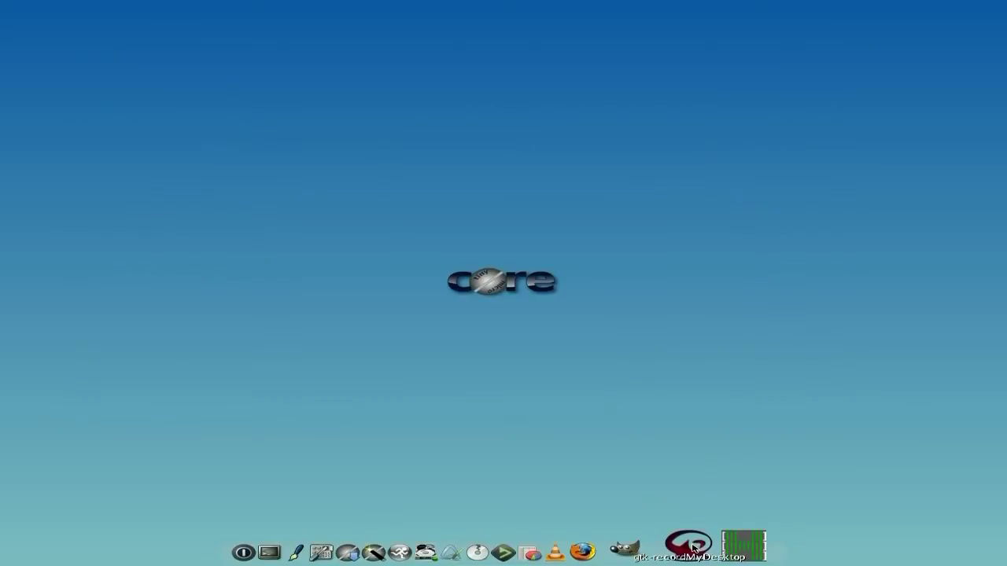
click(692, 545)
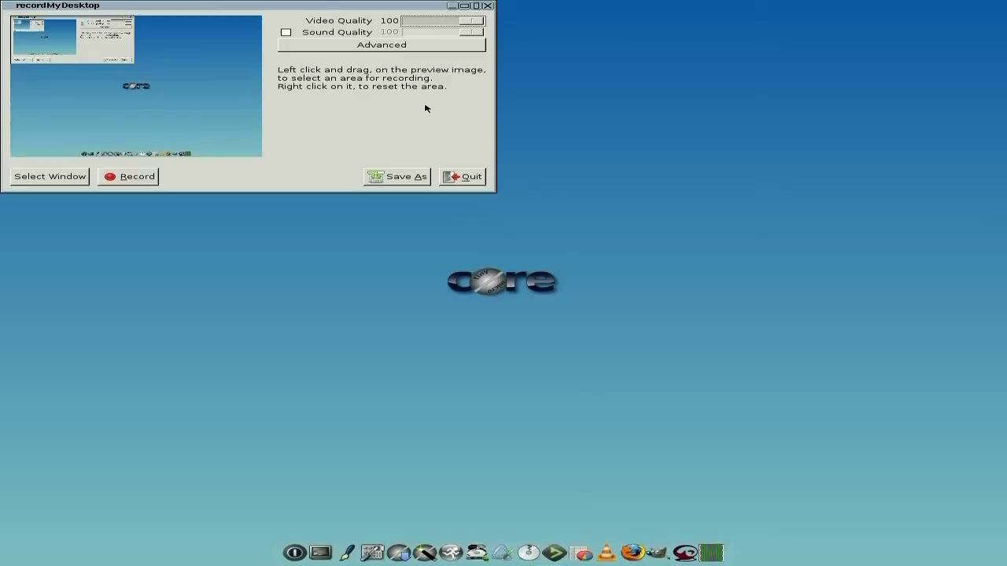
click(461, 178)
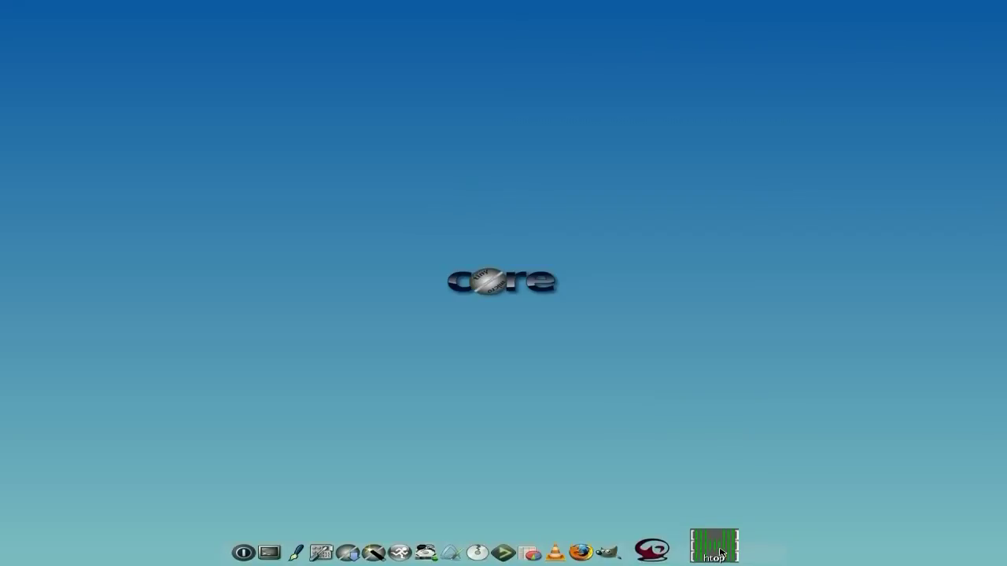
click(717, 550)
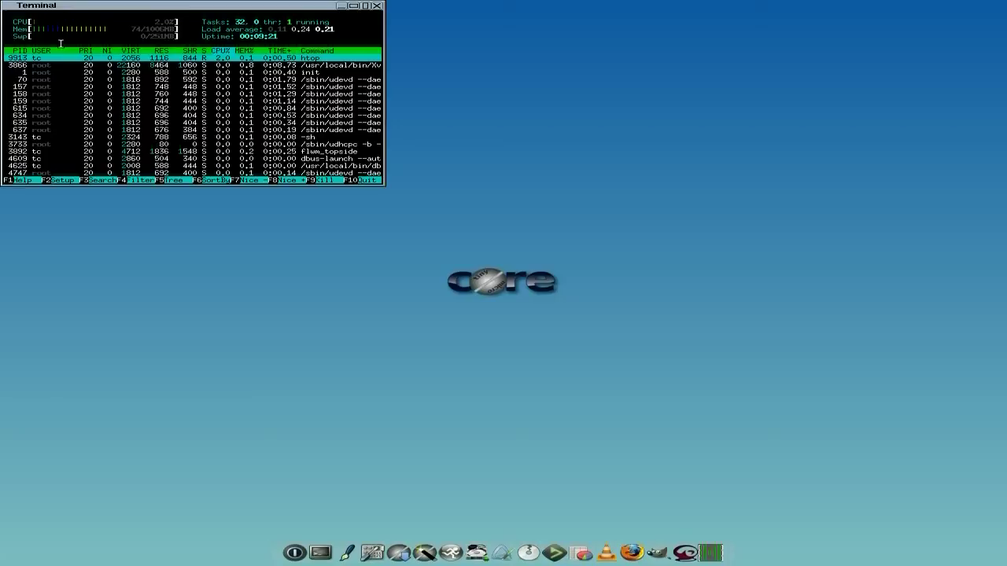
click(377, 6)
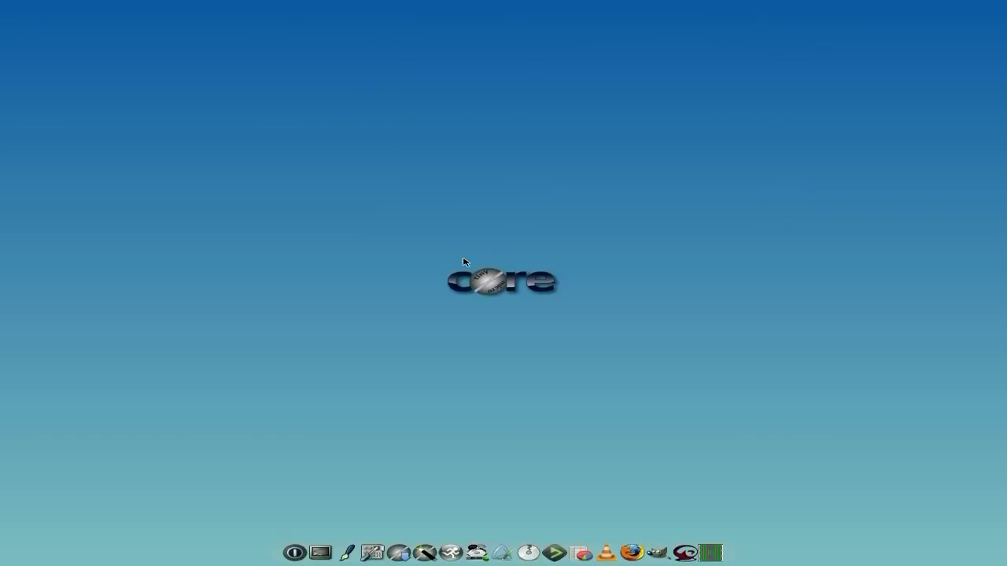
- Launch Firefox, search Google for tinycore, and open the Tiny Core Linux welcome page
click(637, 549)
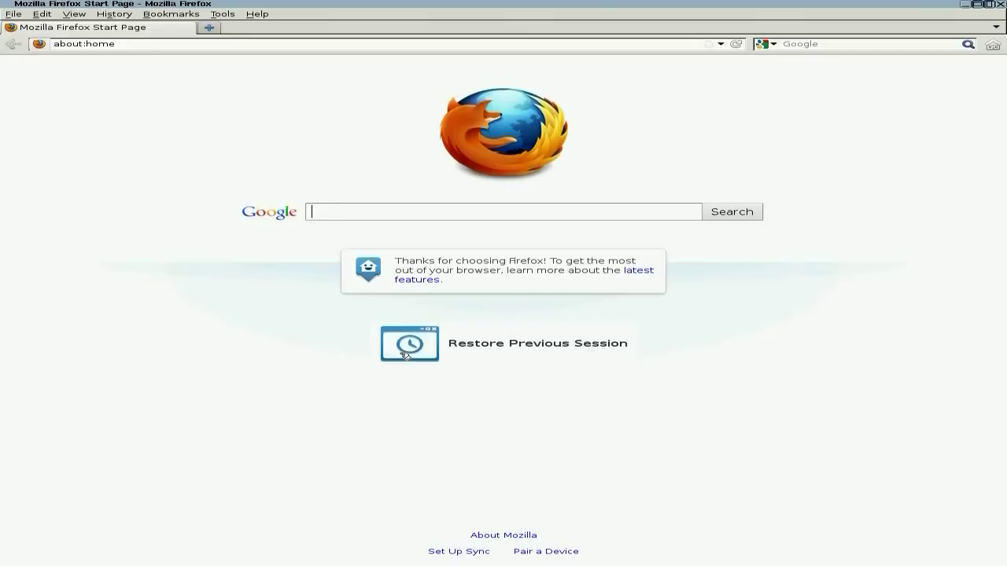
text(ti)
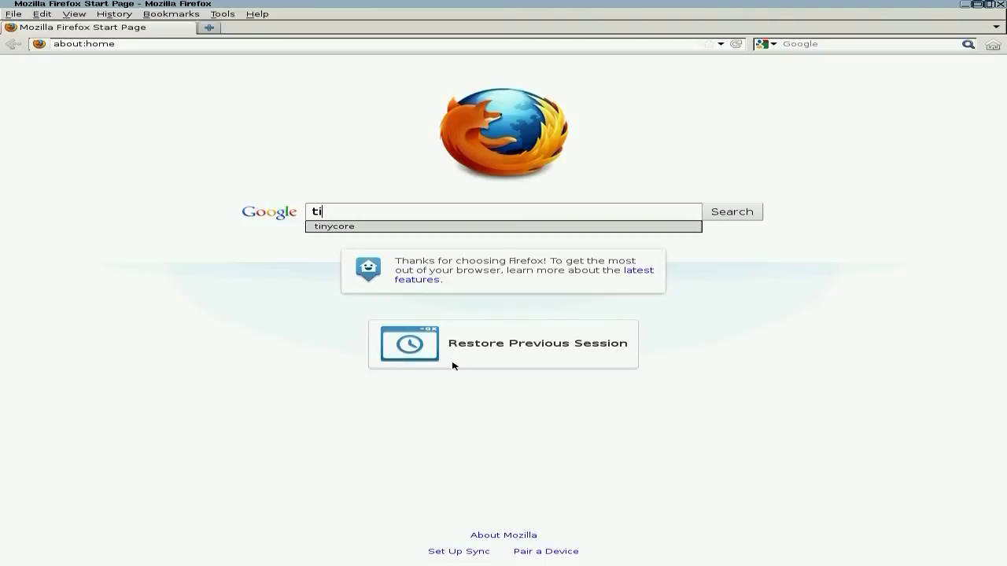
click(352, 226)
click(719, 216)
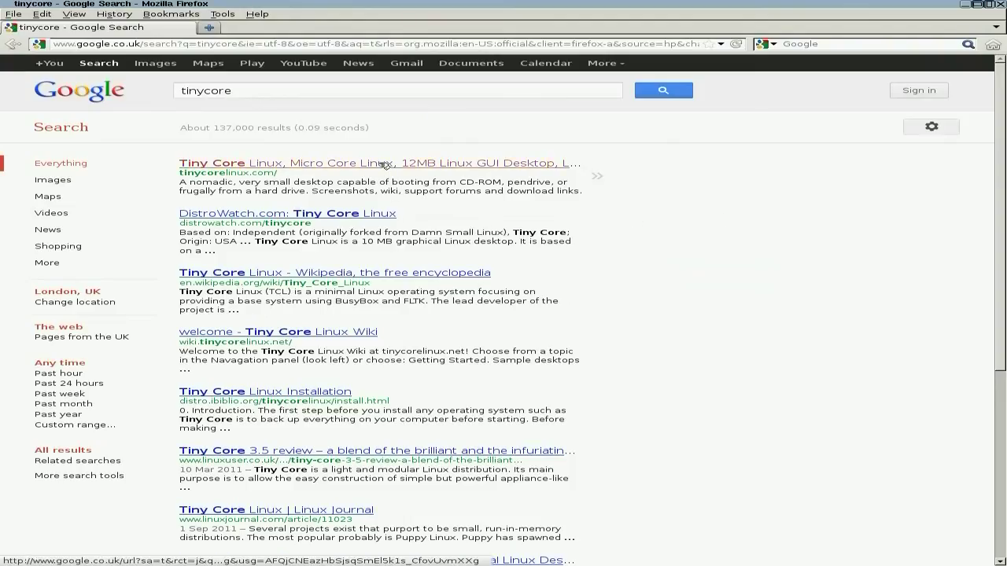
click(385, 165)
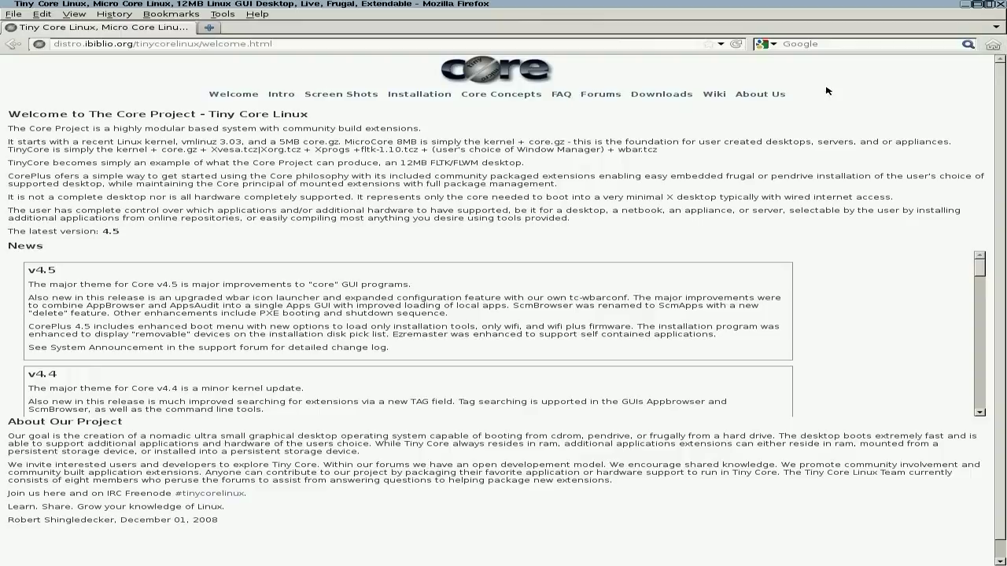
- Reach YouTube through a Google search and search it for sneekylinux, scrolling the results
click(831, 44)
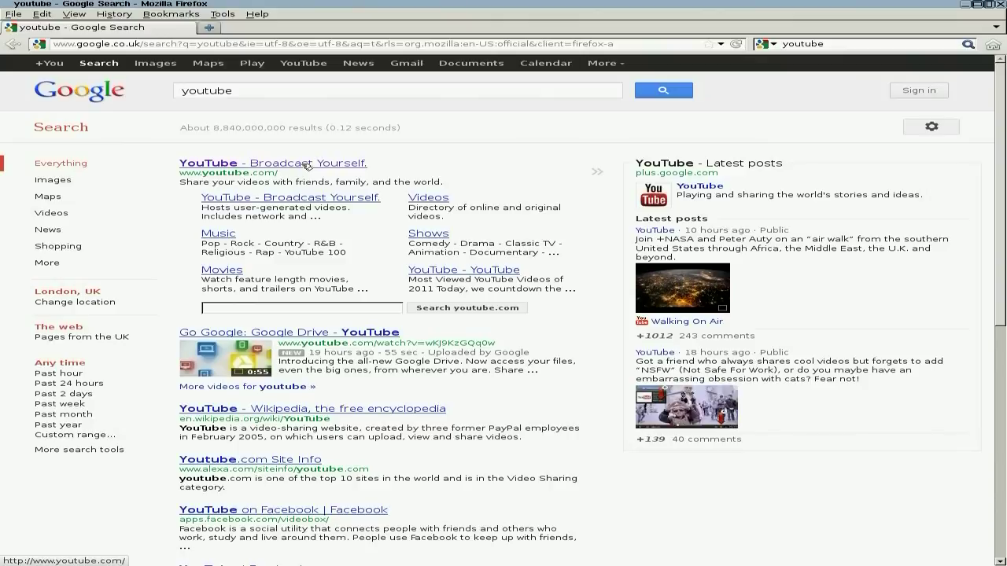
click(307, 164)
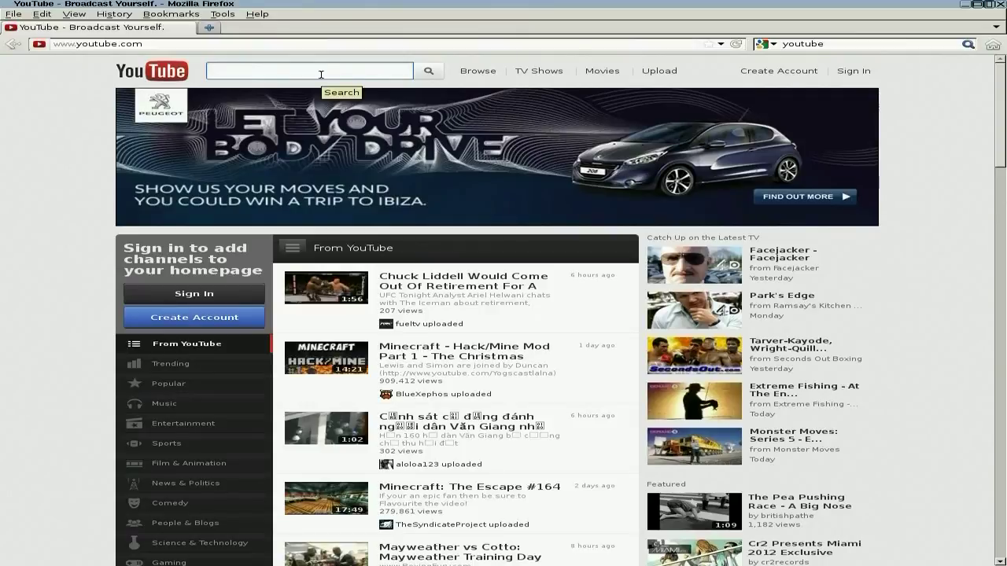
text(sneekyli)
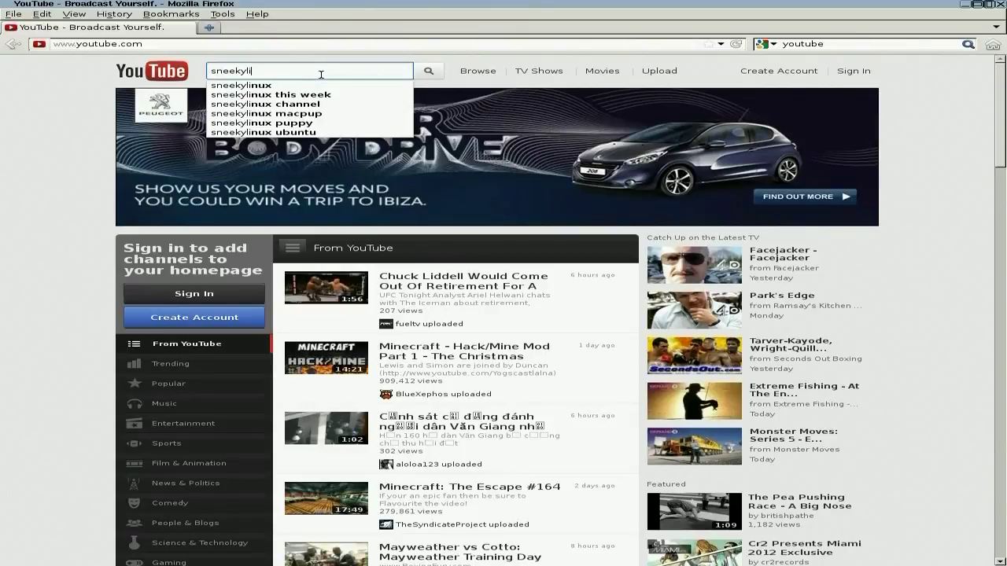
text(nux)
key(Return)
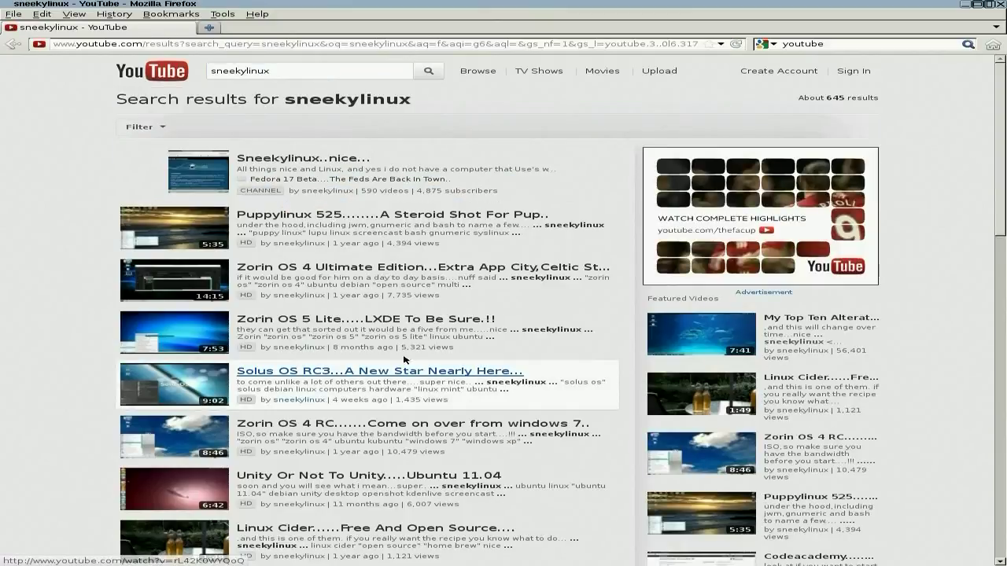
scroll(426, 347, down, 5)
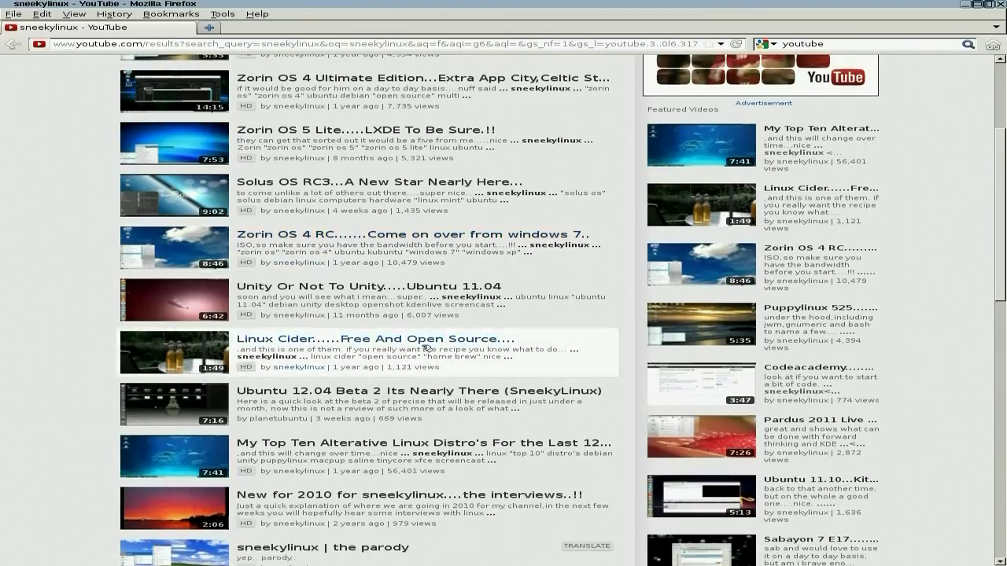
- Play the Linux Cider video, dismiss its overlay ad, and close Firefox
click(187, 352)
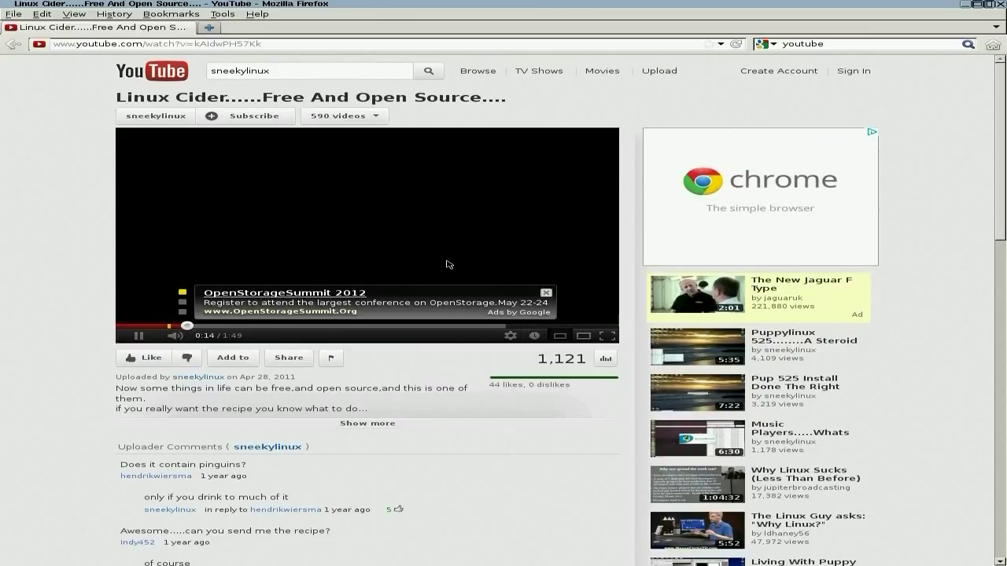
click(546, 293)
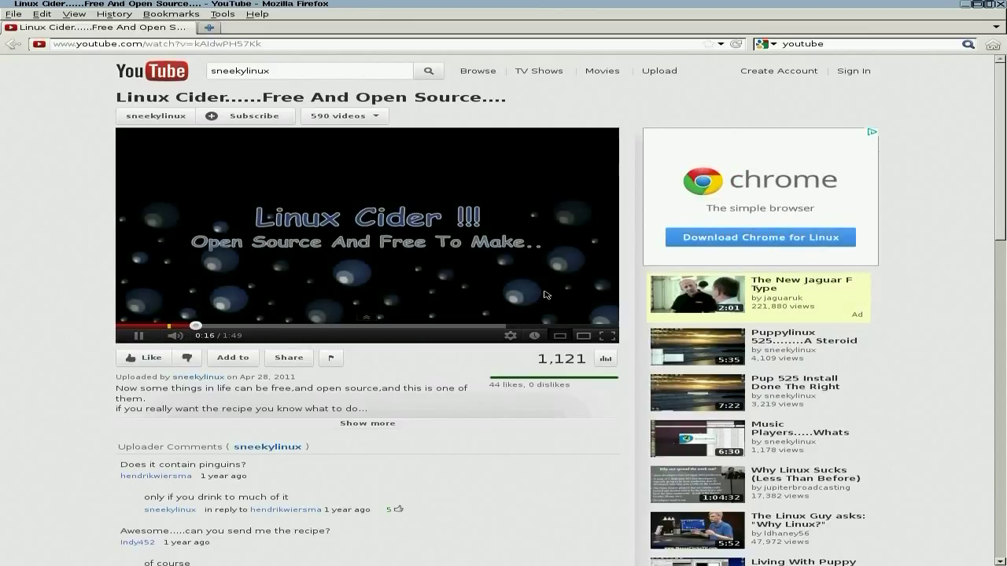
click(1000, 4)
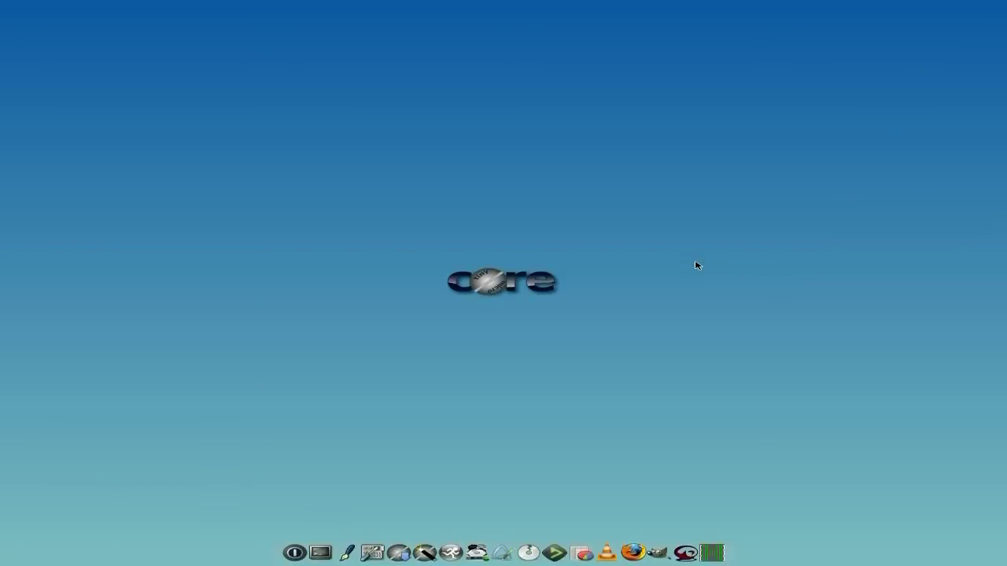
click(709, 546)
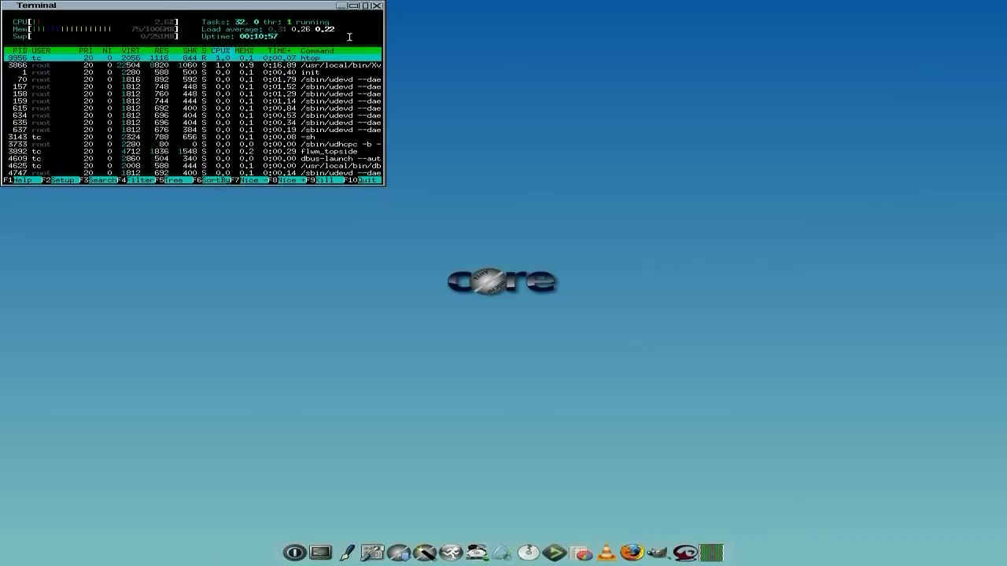
click(377, 5)
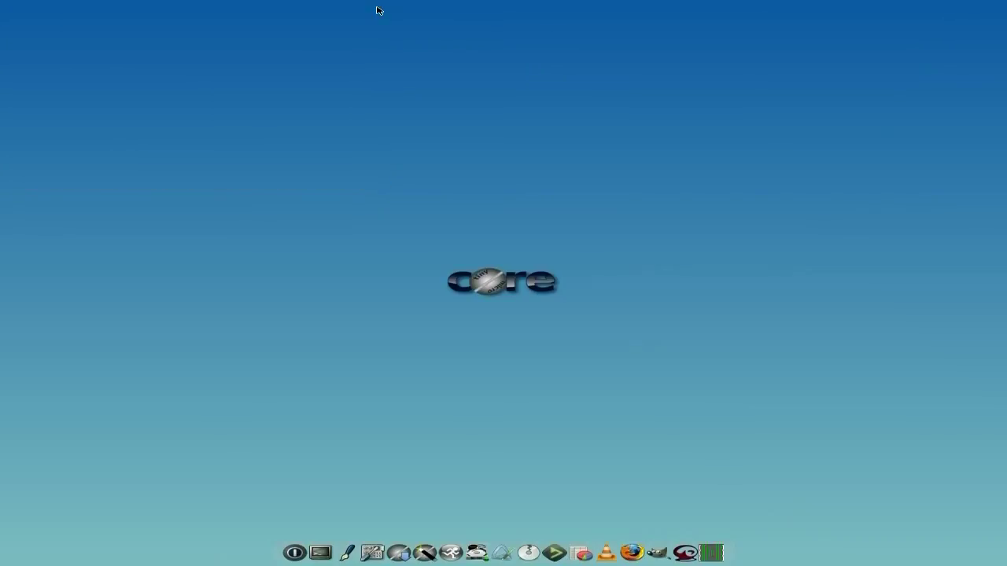